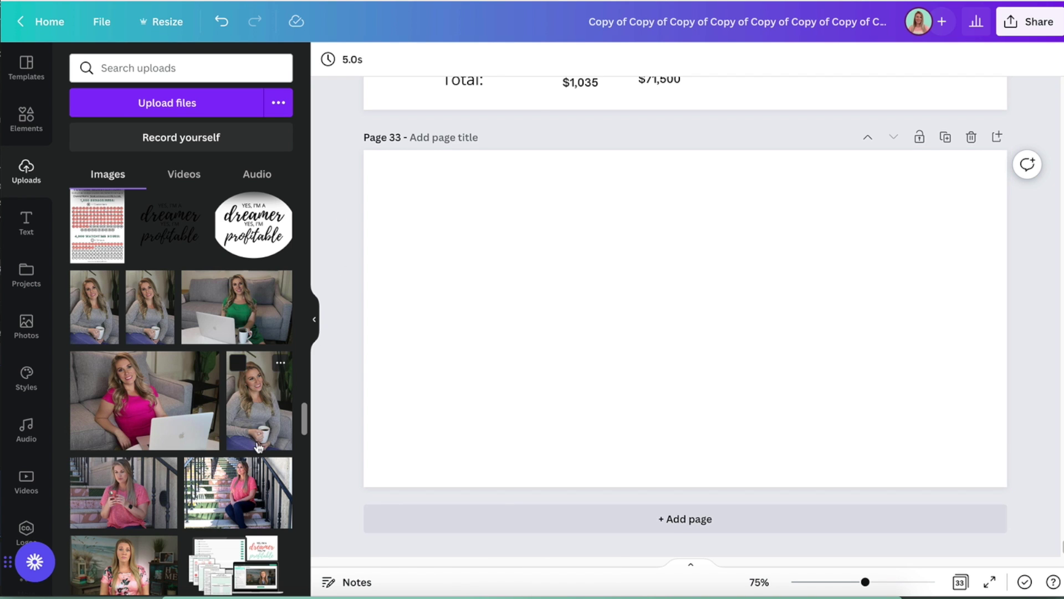
Add the pink-shirt portrait to Page 33 at full page height, cropped to the right half.
left_click(166, 411)
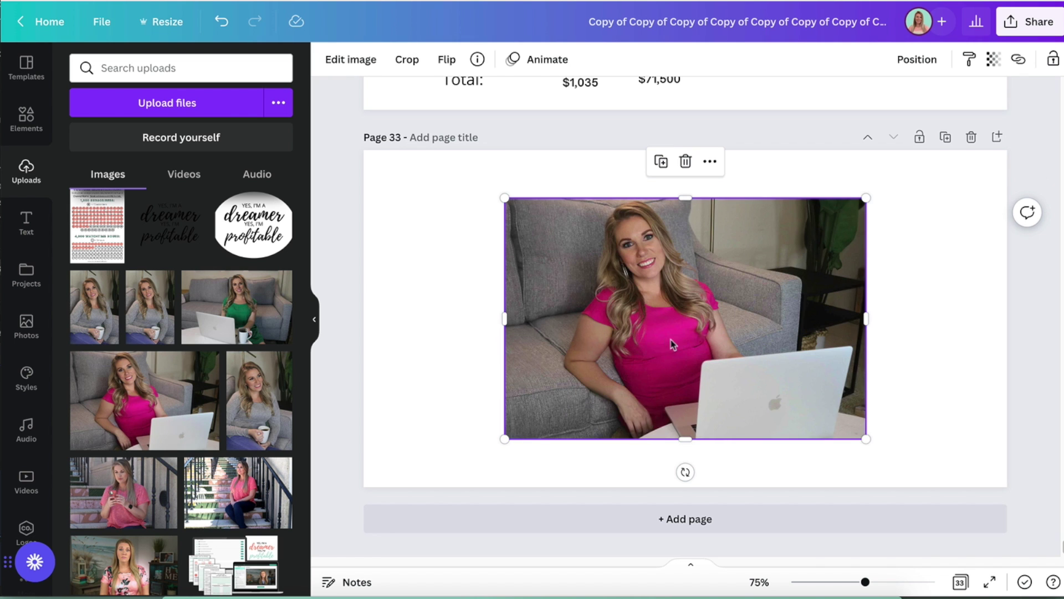
left_click_drag(664, 334, 816, 286)
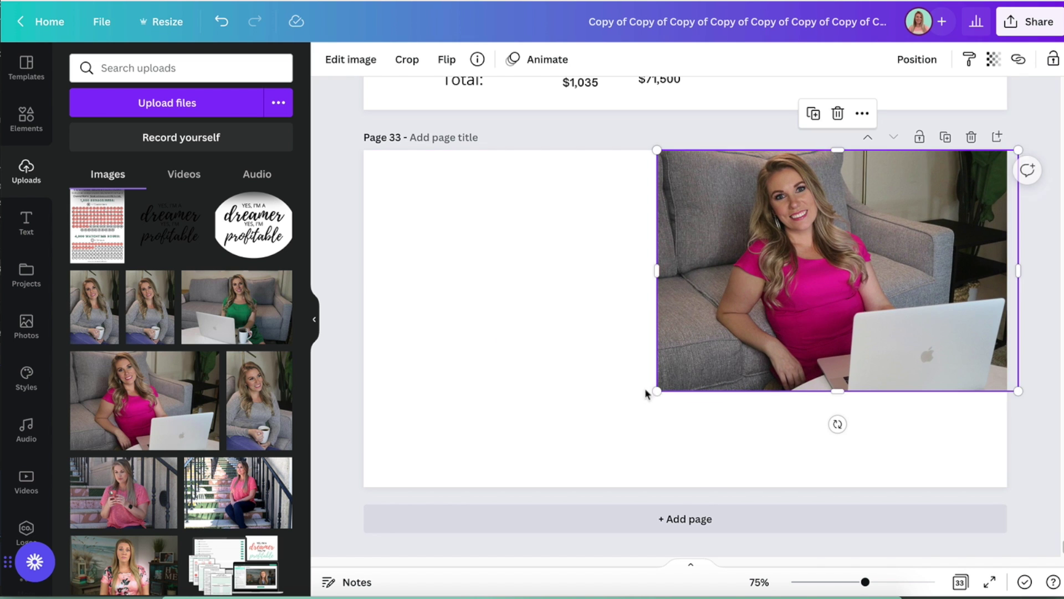
left_click_drag(658, 390, 508, 490)
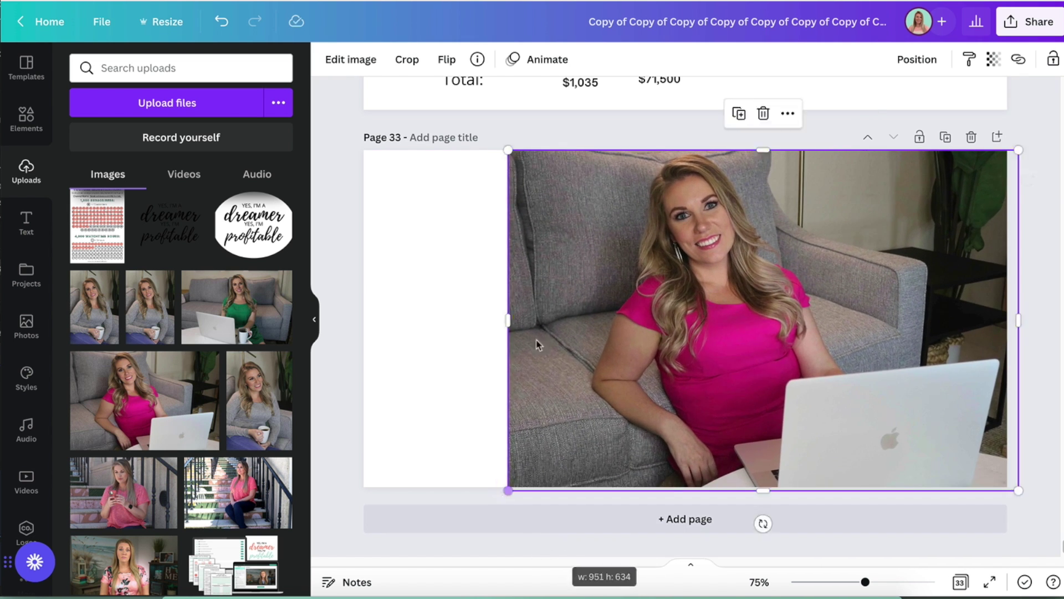
left_click_drag(510, 325, 601, 327)
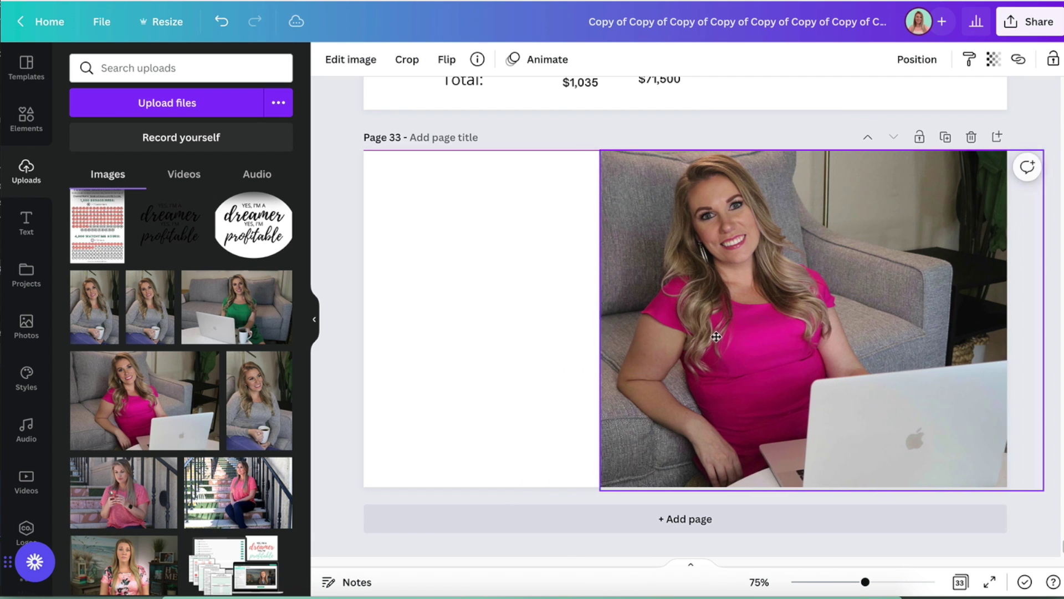
mouse_move(714, 335)
left_mouse_down()
mouse_move(787, 320)
mouse_move(503, 300)
left_mouse_up()
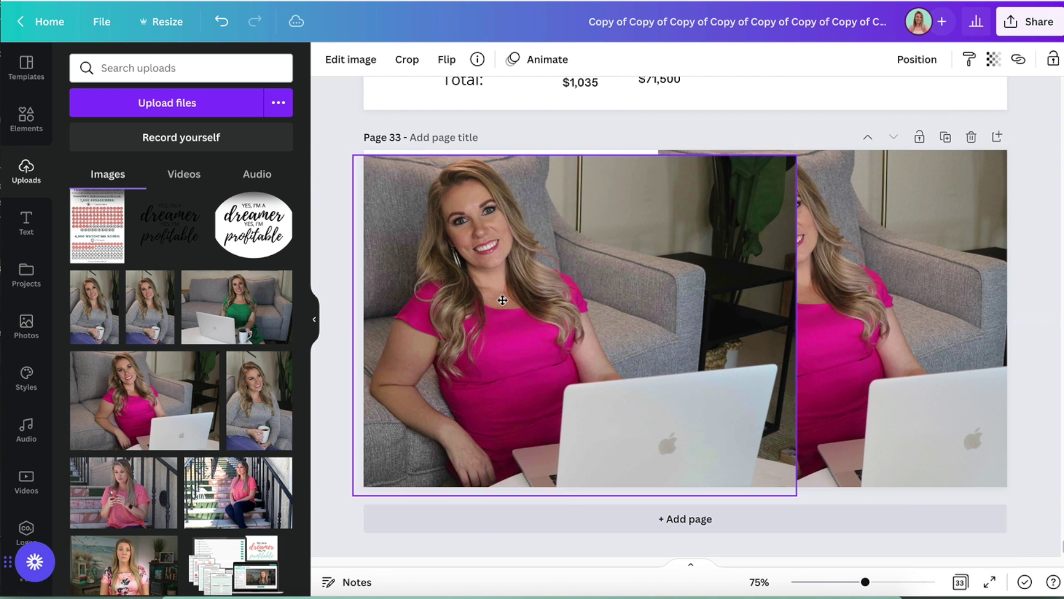
Place a copy of the portrait on the left half, aligned flush with the right one.
left_click_drag(797, 325, 659, 333)
left_click_drag(570, 322, 570, 317)
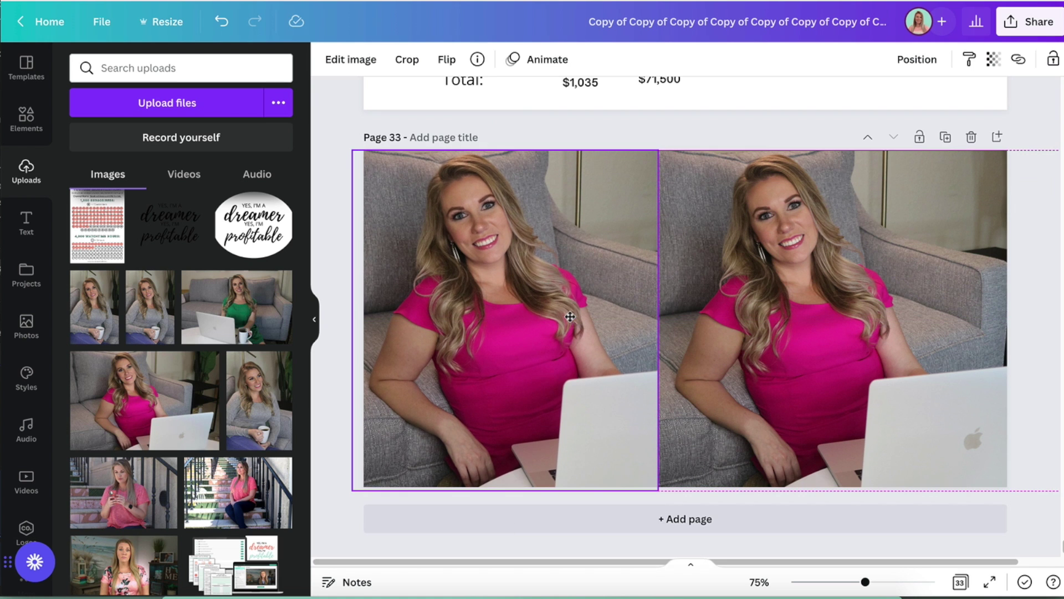
left_click_drag(674, 320, 666, 320)
left_click(634, 320)
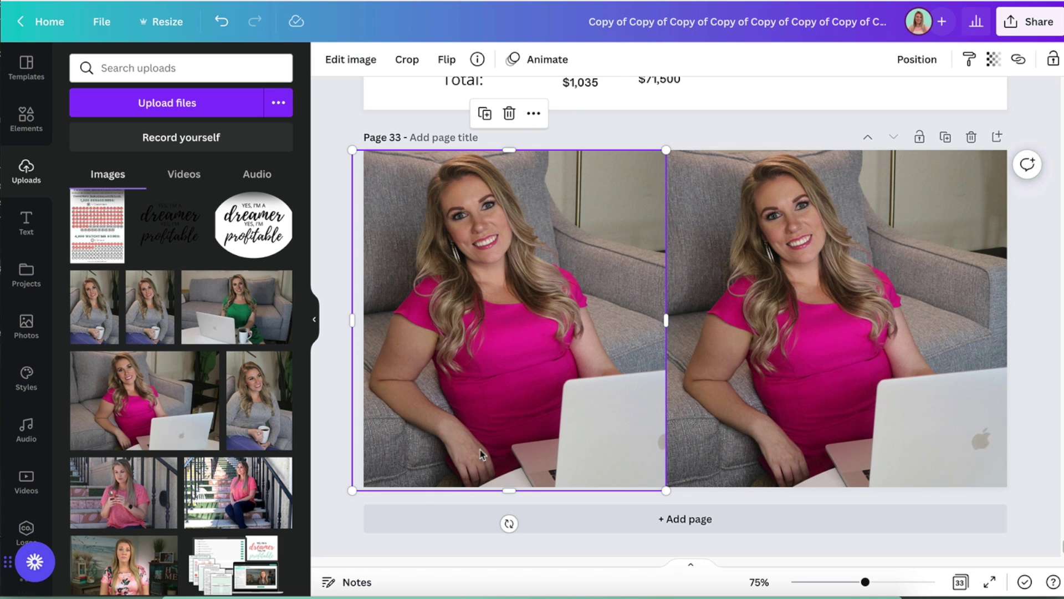
left_click(330, 408)
Put yellow ORIGINAL and EDITED labels on the two photos and select the EDITED photo.
key("t")
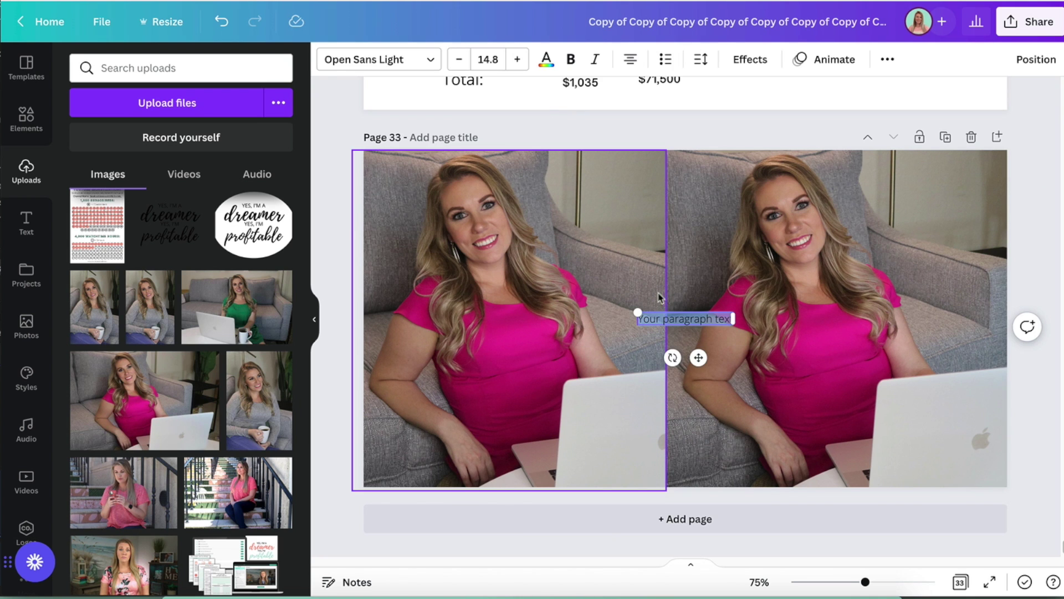
left_click_drag(665, 319, 546, 367)
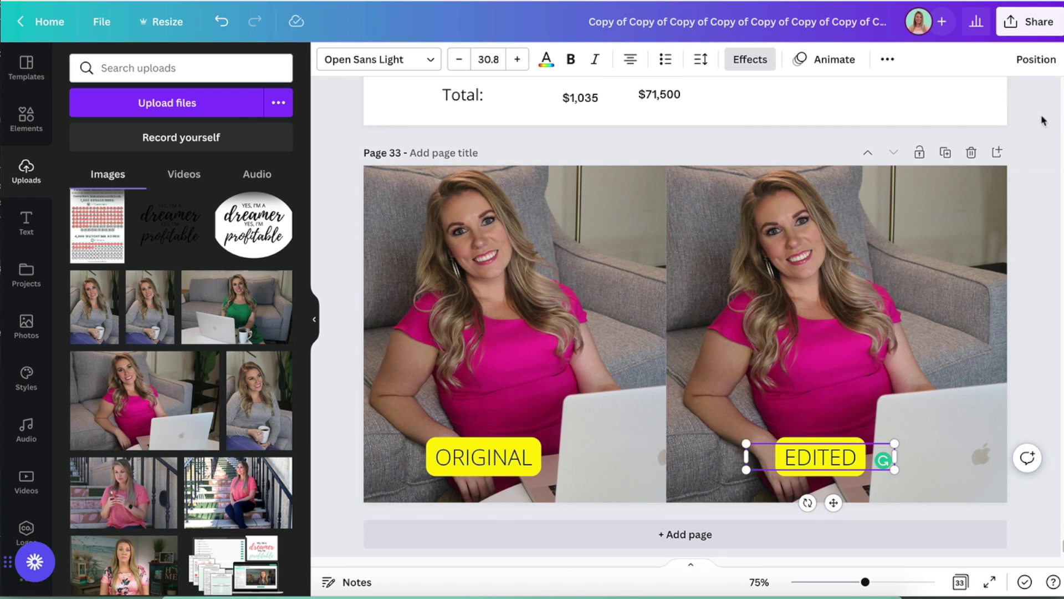
left_click(1043, 121)
left_click(894, 295)
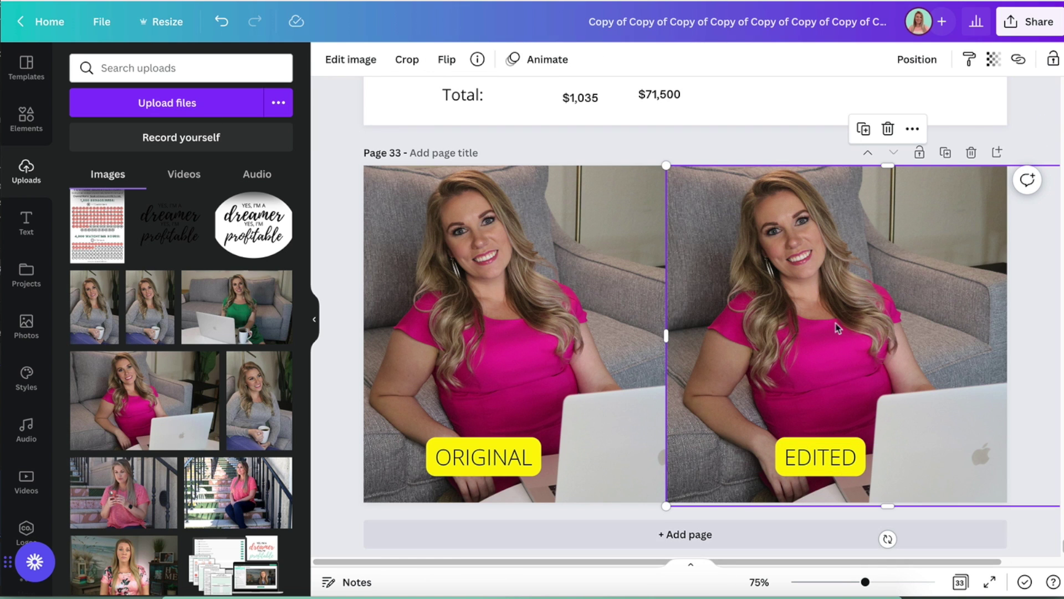
left_click(351, 61)
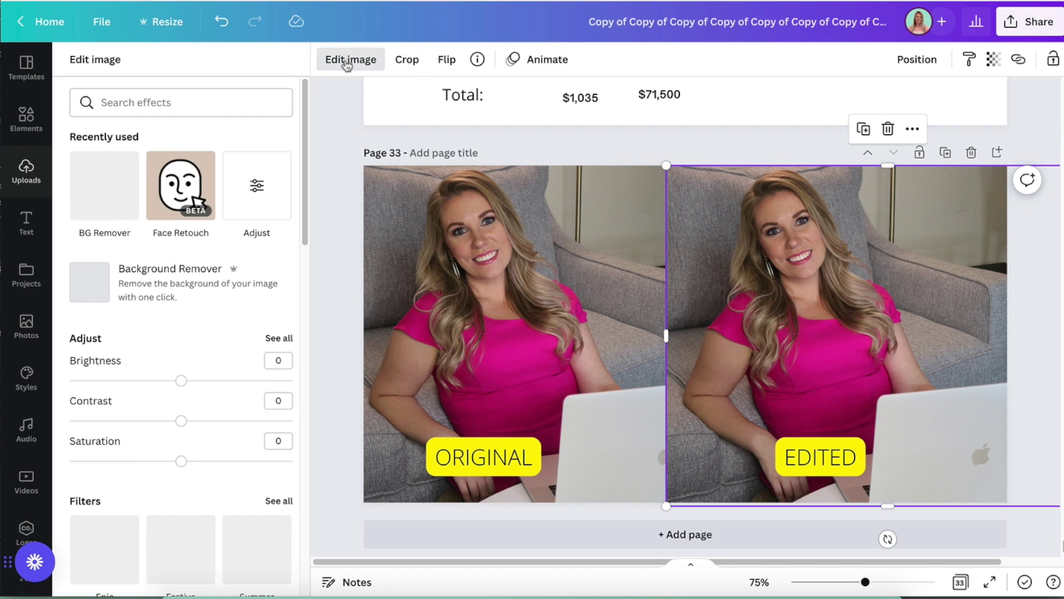
Apply Auto Face Retouch at intensity 78 to the EDITED photo, found by searching 'FA'.
left_click(110, 100)
type("FACE")
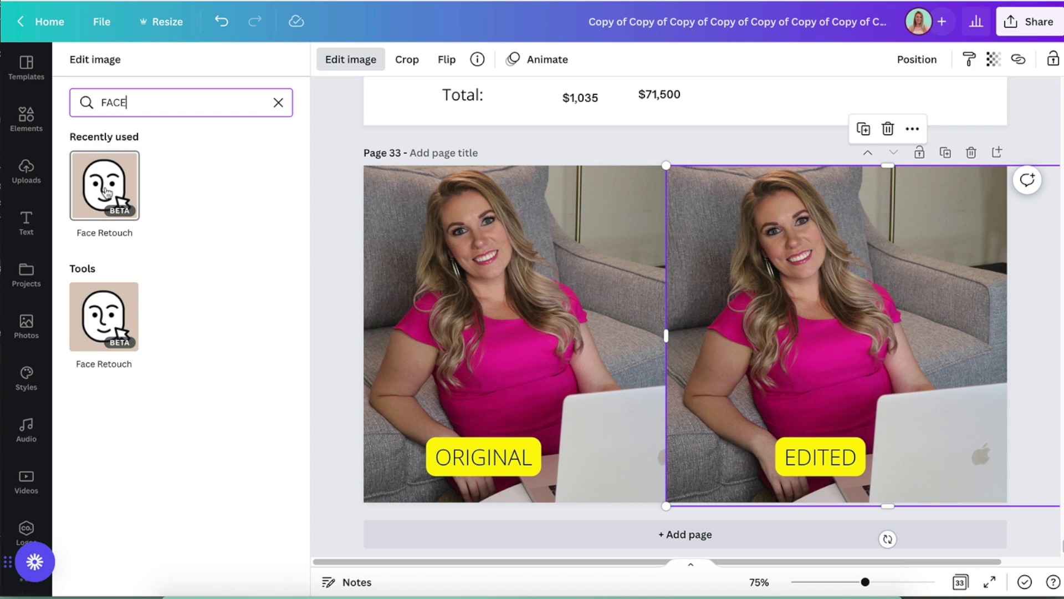
left_click(103, 188)
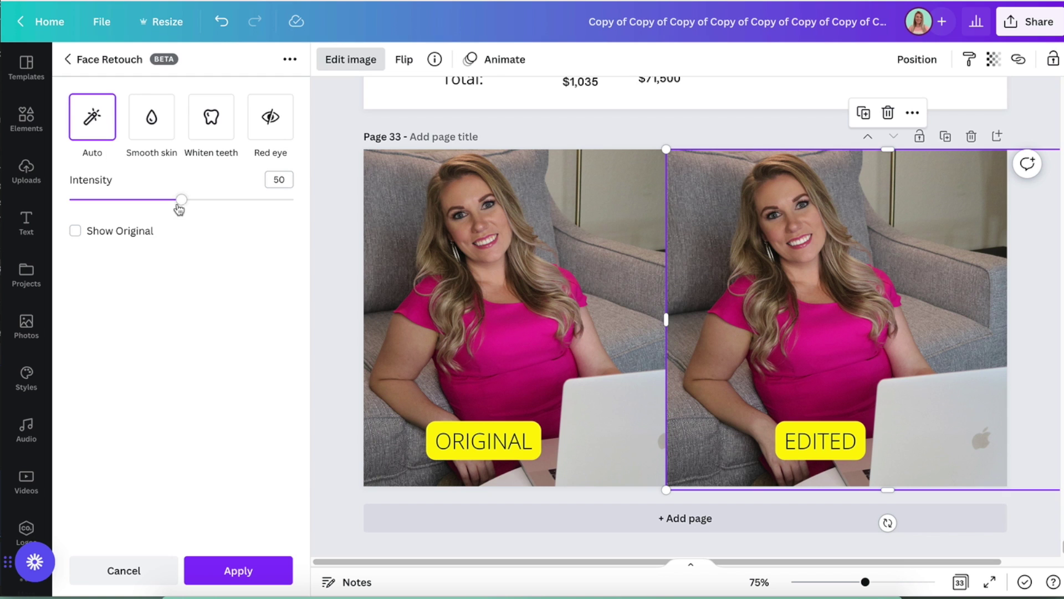
mouse_move(183, 202)
left_mouse_down()
mouse_move(327, 204)
mouse_move(7, 206)
mouse_move(245, 203)
left_mouse_up()
left_click(242, 570)
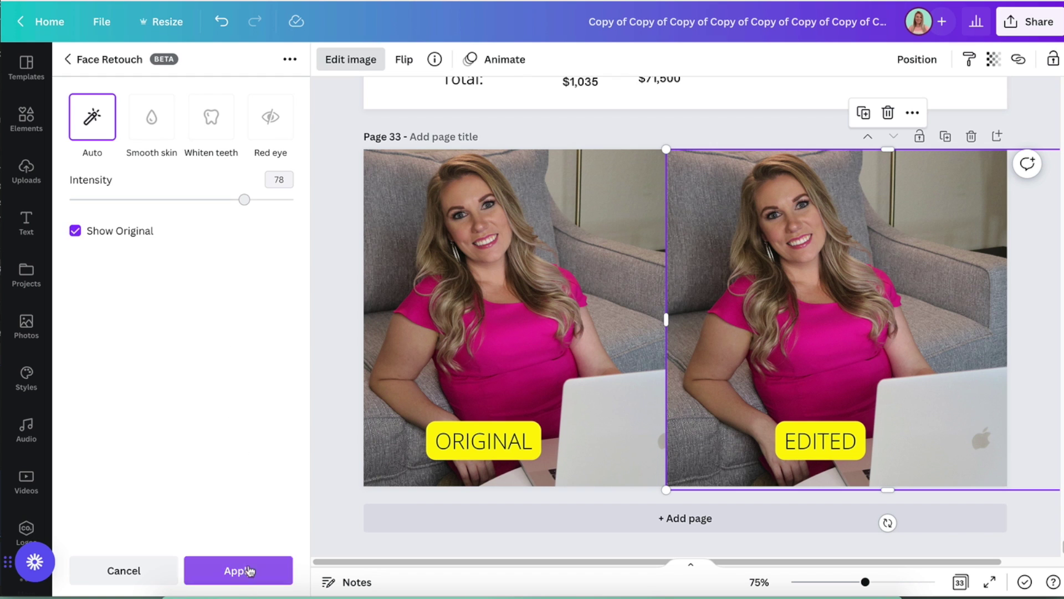
left_click(107, 194)
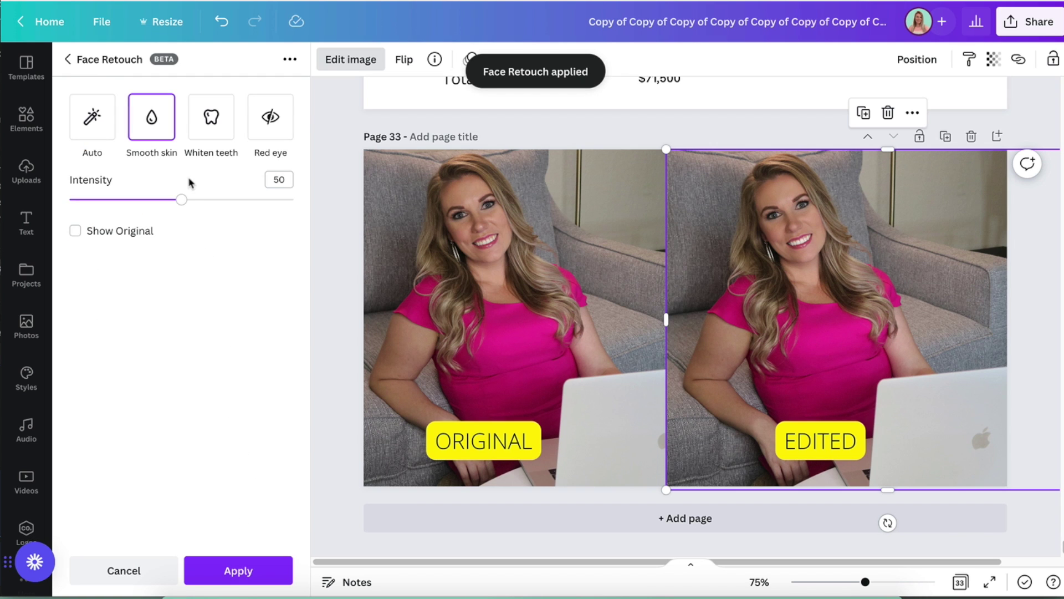
Apply Smooth skin at intensity 100 to the EDITED photo.
mouse_move(188, 200)
left_mouse_down()
mouse_move(290, 200)
mouse_move(112, 213)
mouse_move(742, 321)
left_mouse_up()
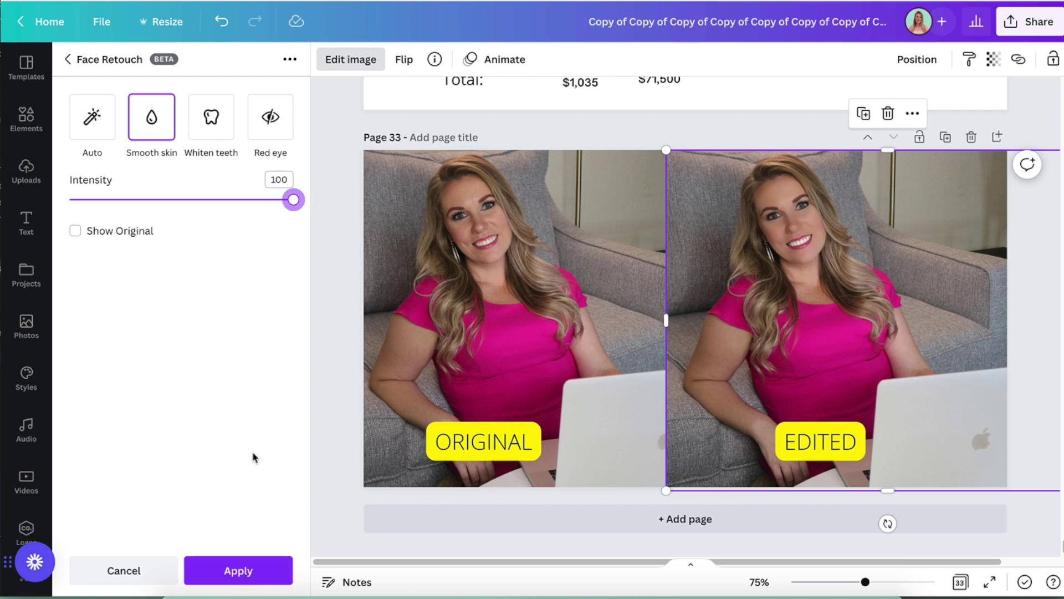
left_click(238, 570)
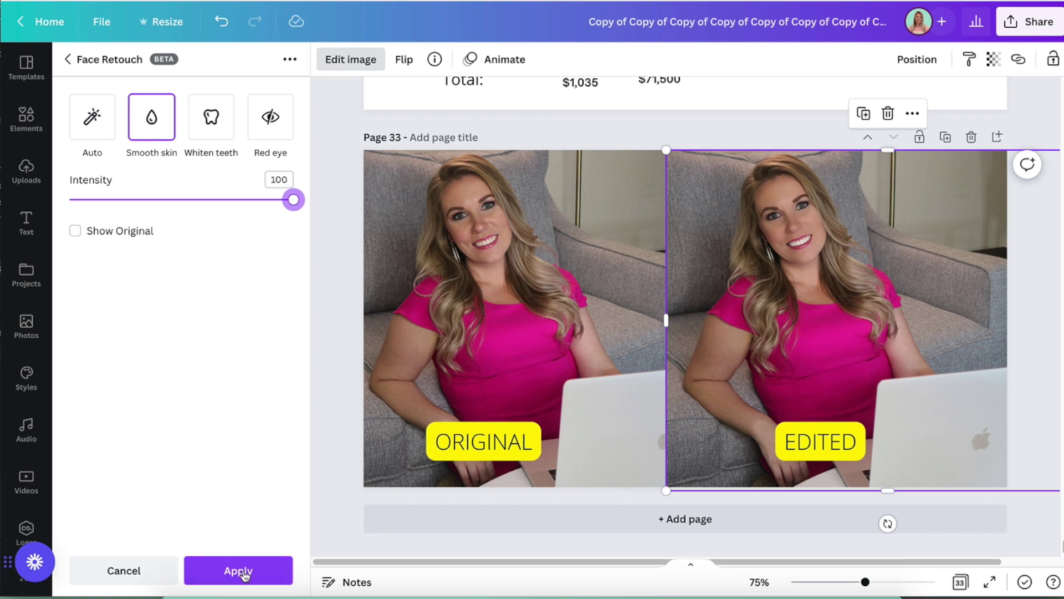
Whiten teeth at intensity 100, zoom in to compare both faces, zoom back out, then pick Red eye.
left_click(205, 136)
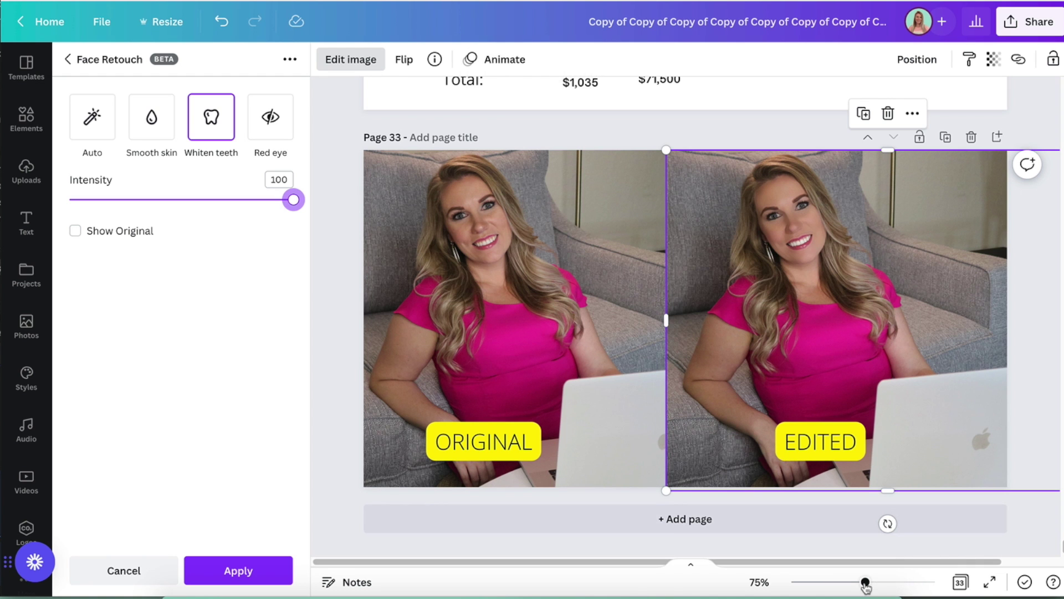
left_click_drag(866, 583, 880, 582)
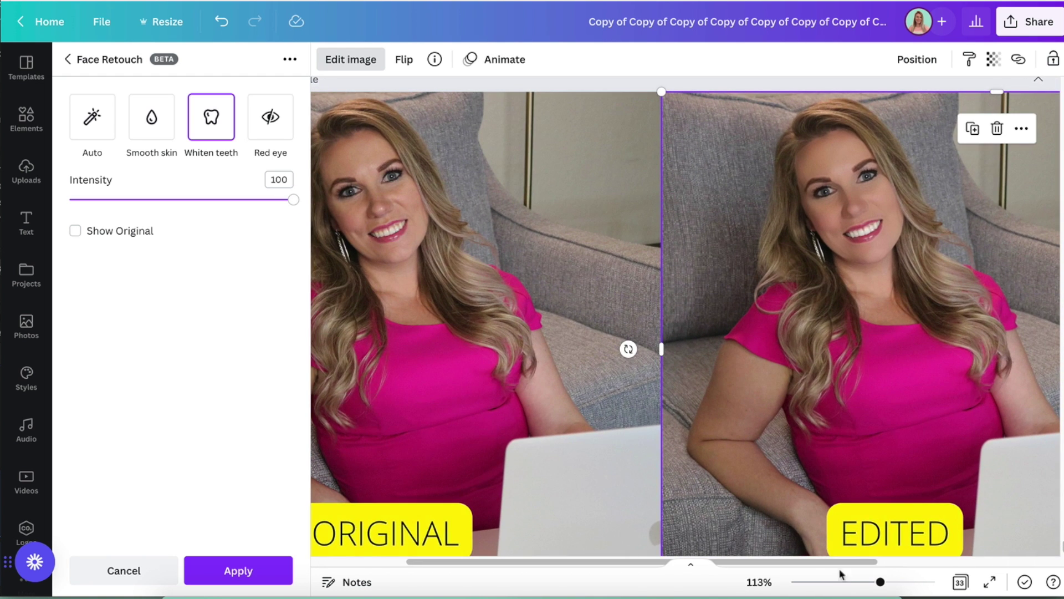
left_click_drag(800, 562, 782, 561)
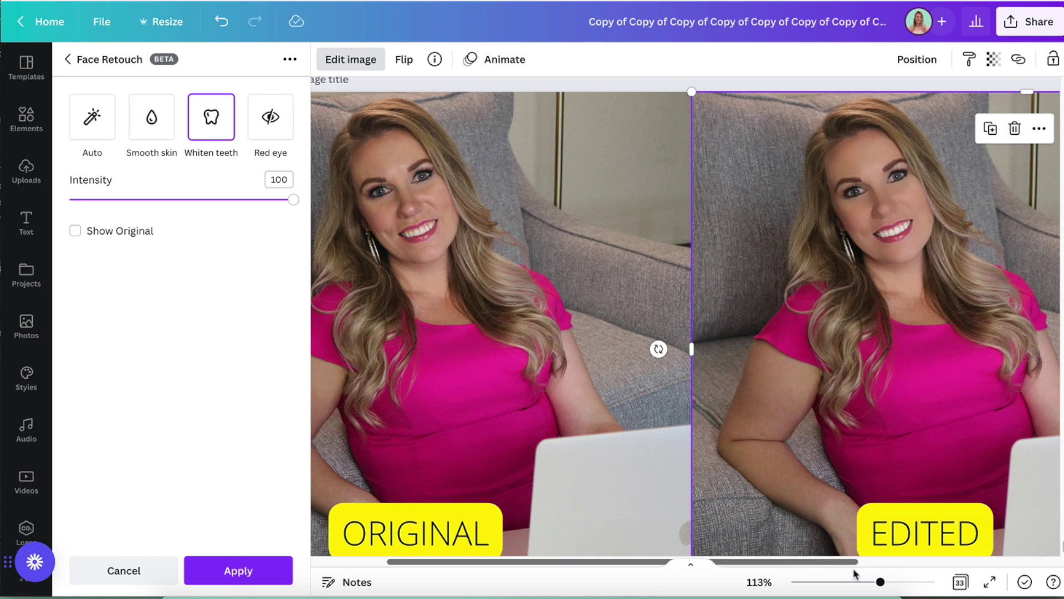
left_click_drag(880, 581, 898, 584)
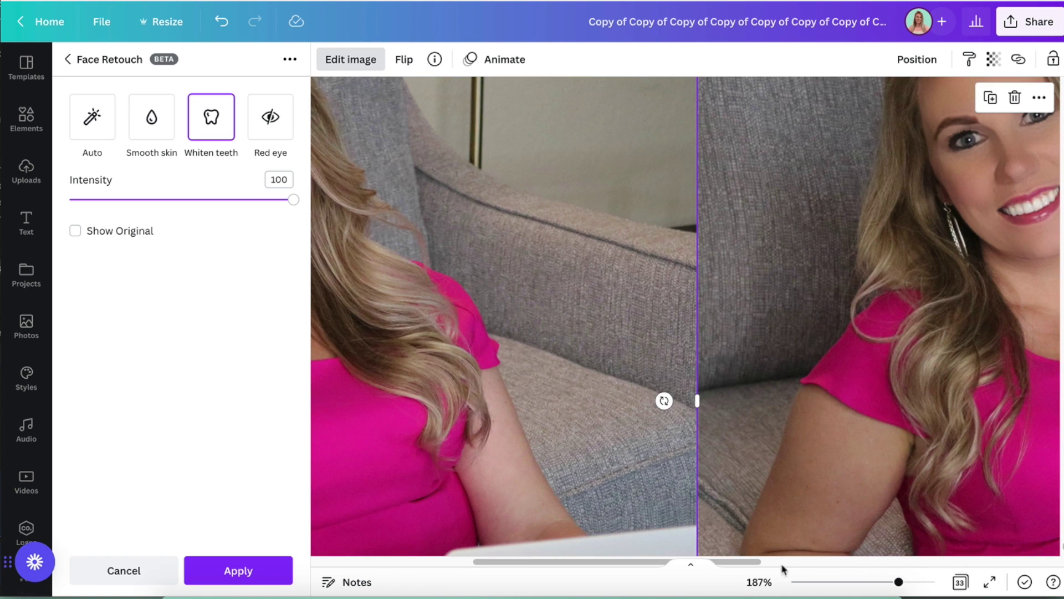
left_click_drag(755, 561, 840, 561)
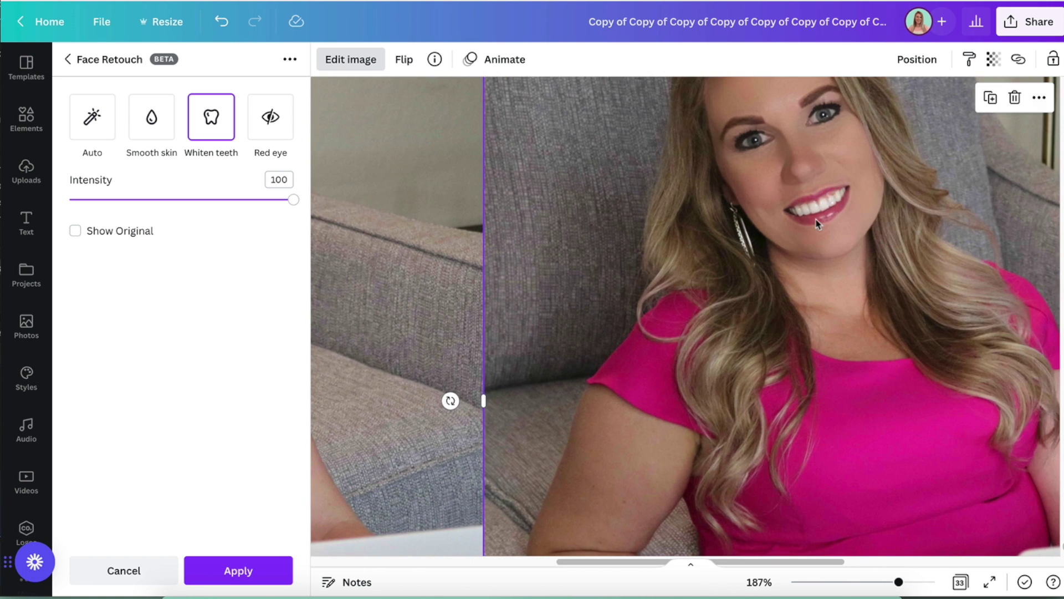
left_click_drag(899, 582, 862, 582)
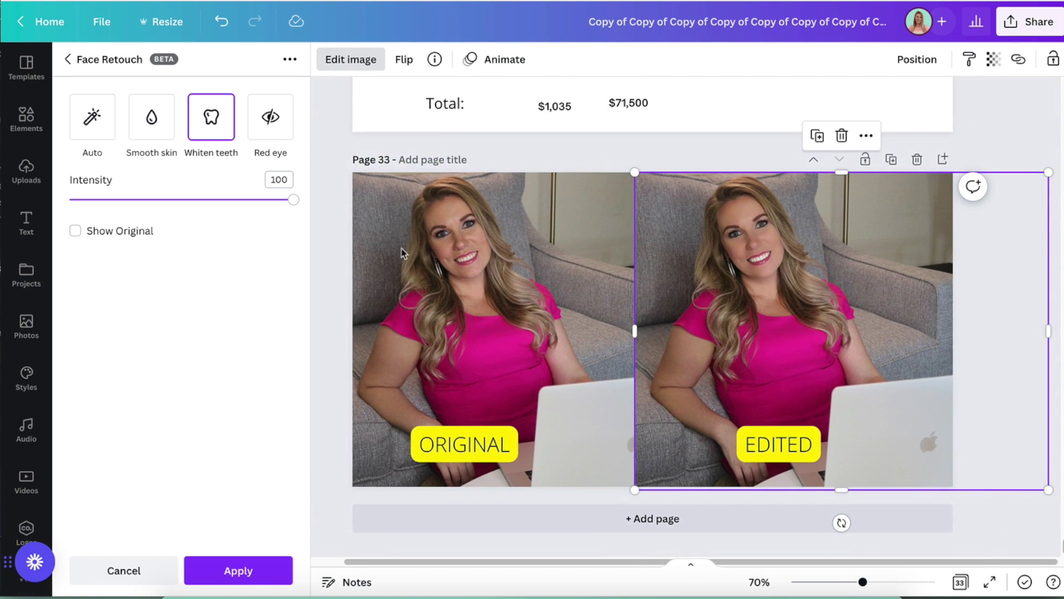
left_click(272, 128)
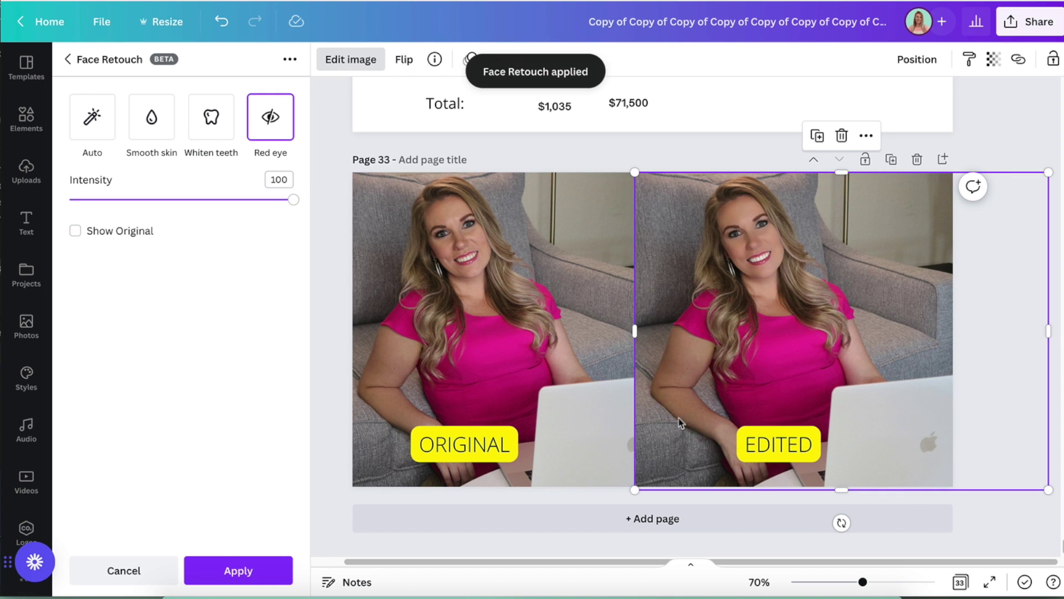
Close the Face Retouch panel once red-eye correction is applied.
left_click(342, 197)
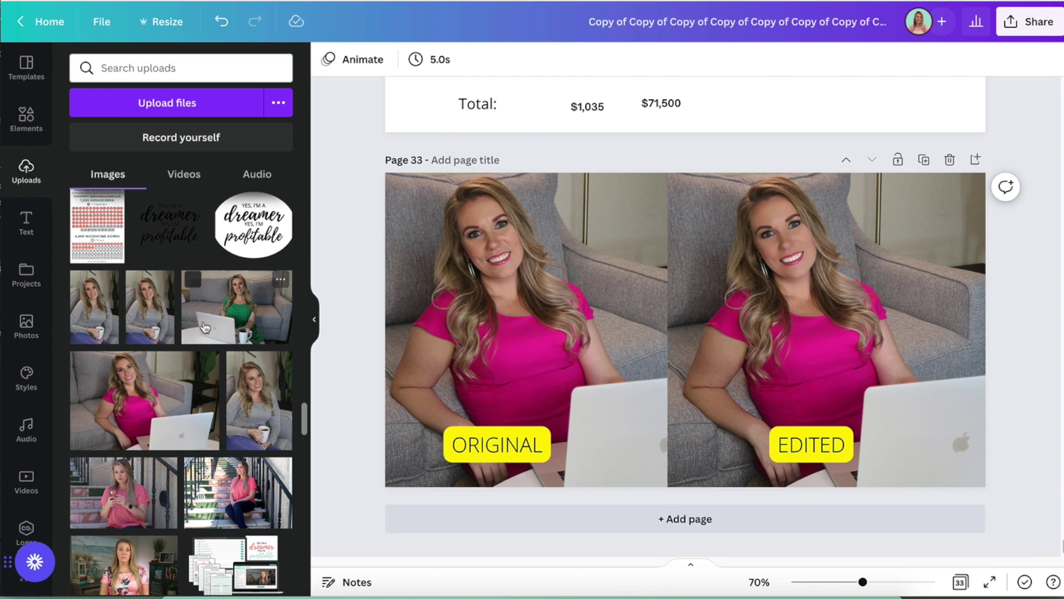
Add the pumpkin portrait to page 34 at the top-left, enlarged to full page height.
left_click(977, 161)
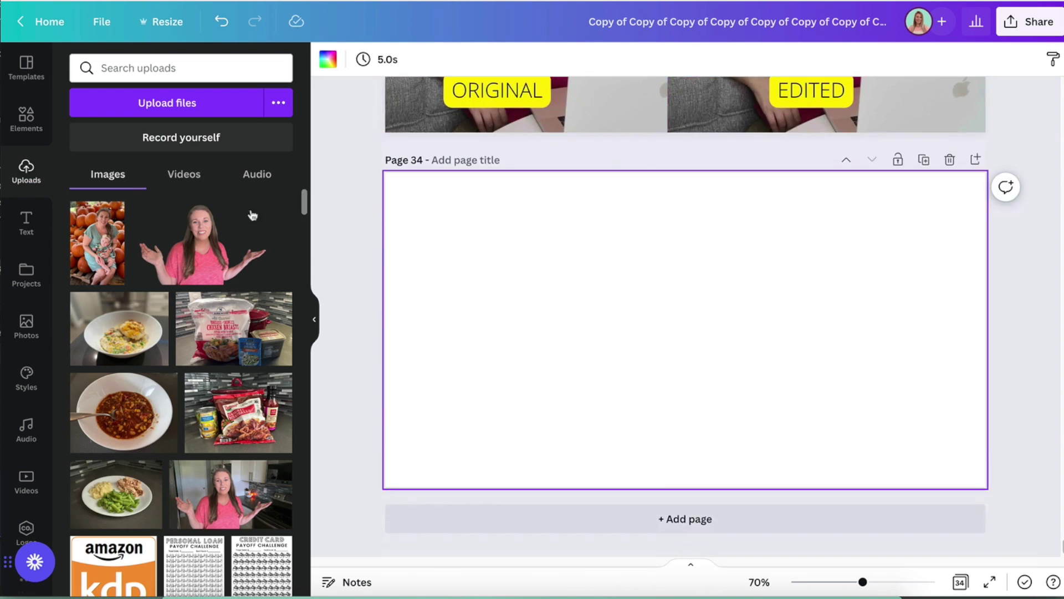
left_click(102, 249)
left_click_drag(685, 329, 484, 285)
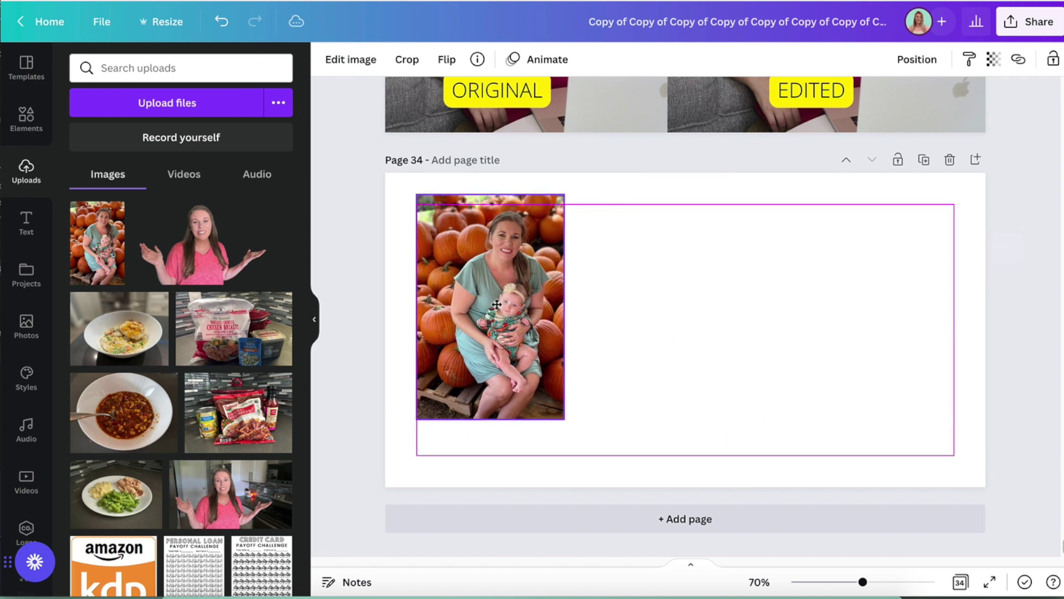
left_click_drag(556, 397, 663, 454)
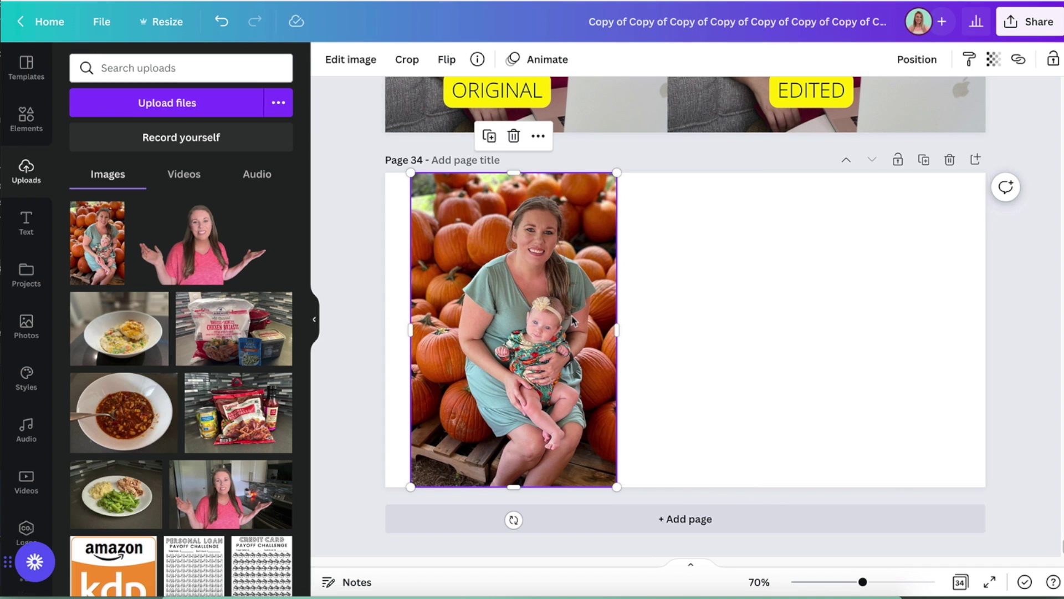
Duplicate the pumpkin portrait with Ctrl+D, place the copy beside it, and select the copy.
key("ctrl+d")
left_click_drag(572, 321, 777, 306)
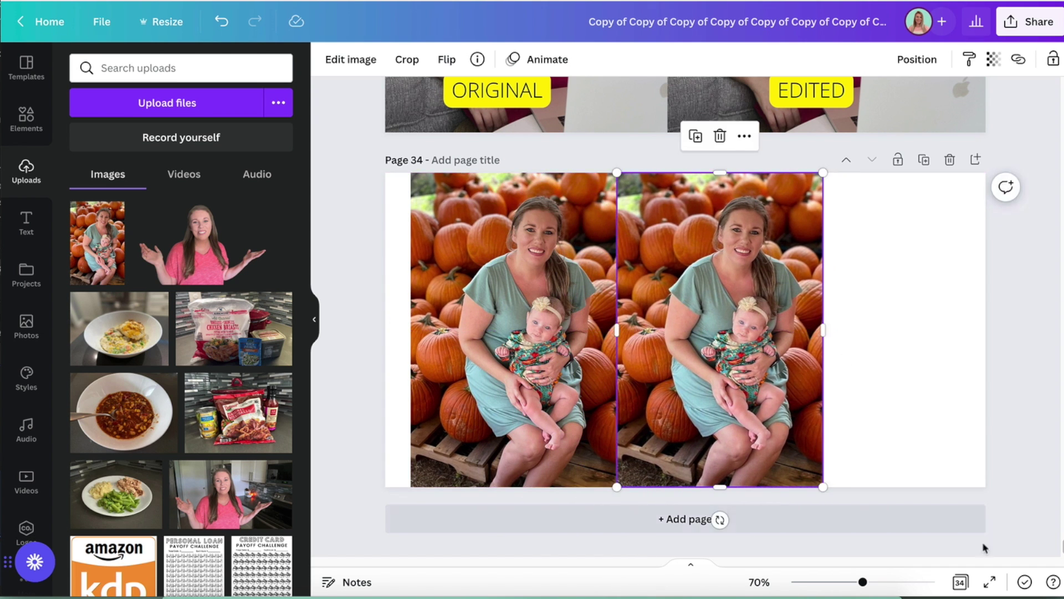
left_click_drag(862, 580, 872, 582)
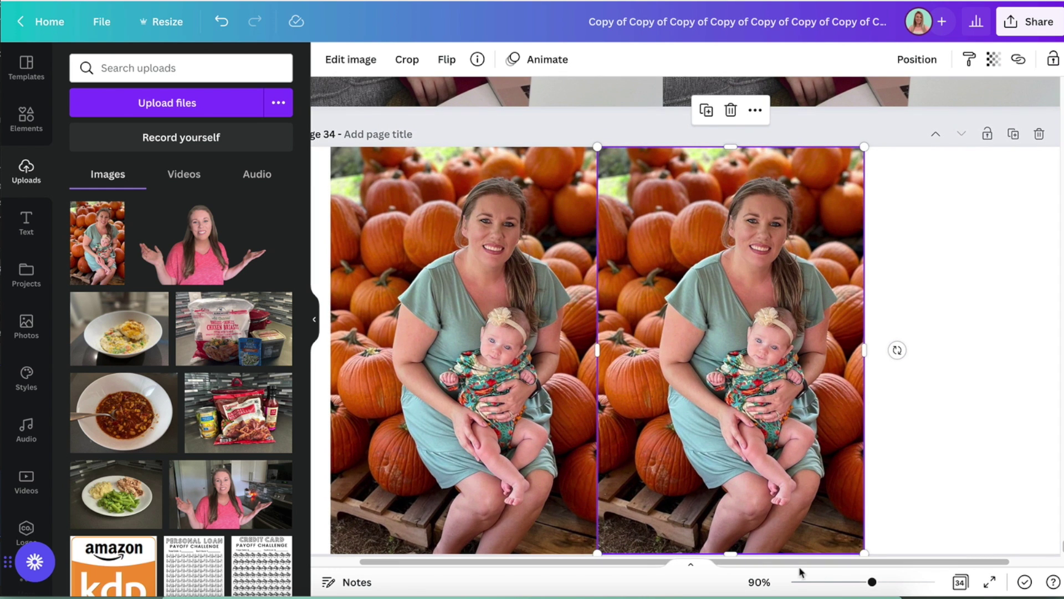
left_click_drag(796, 563, 743, 565)
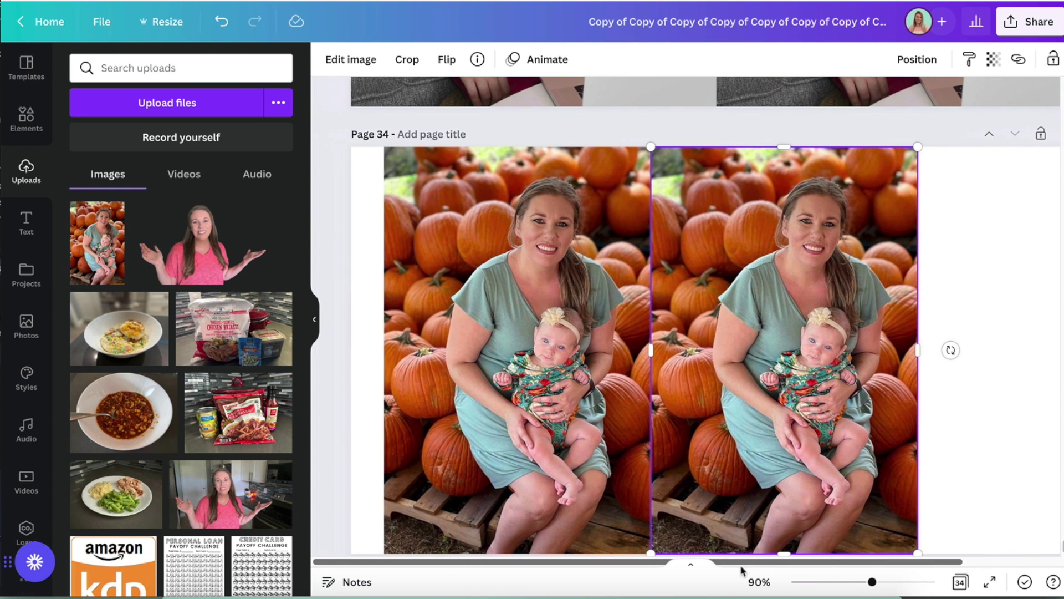
left_click(323, 239)
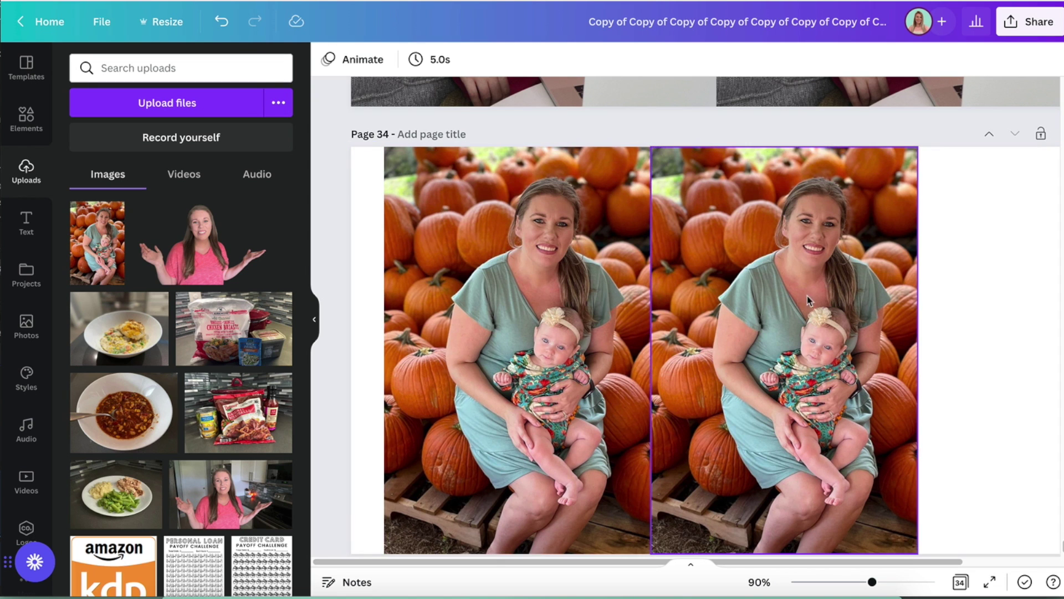
left_click(859, 294)
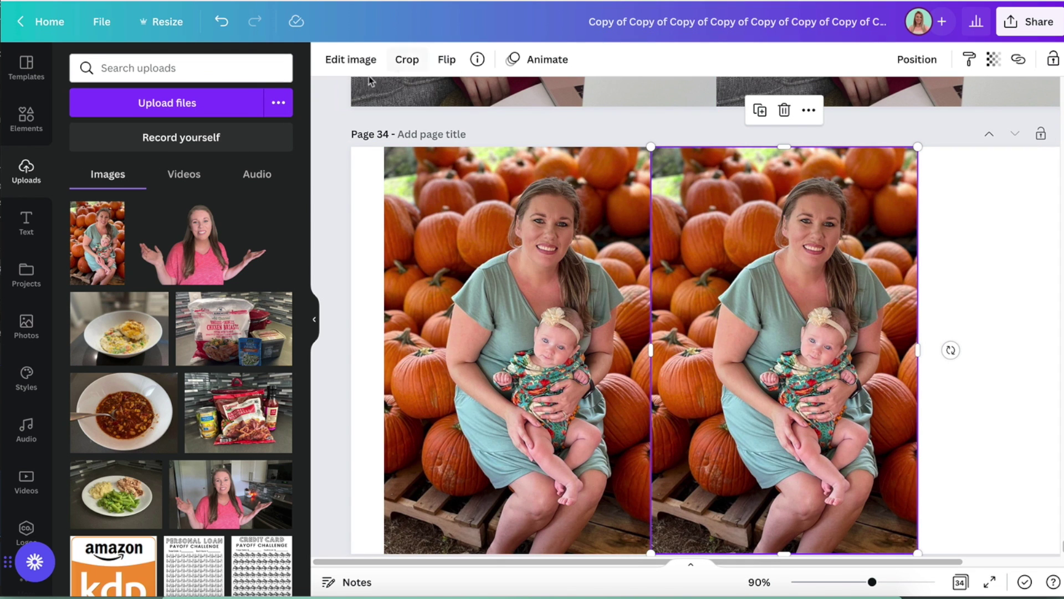
Face-retouch the right-hand copy with Smooth skin at 100, Whiten teeth and Red eye.
left_click(352, 59)
left_click(131, 179)
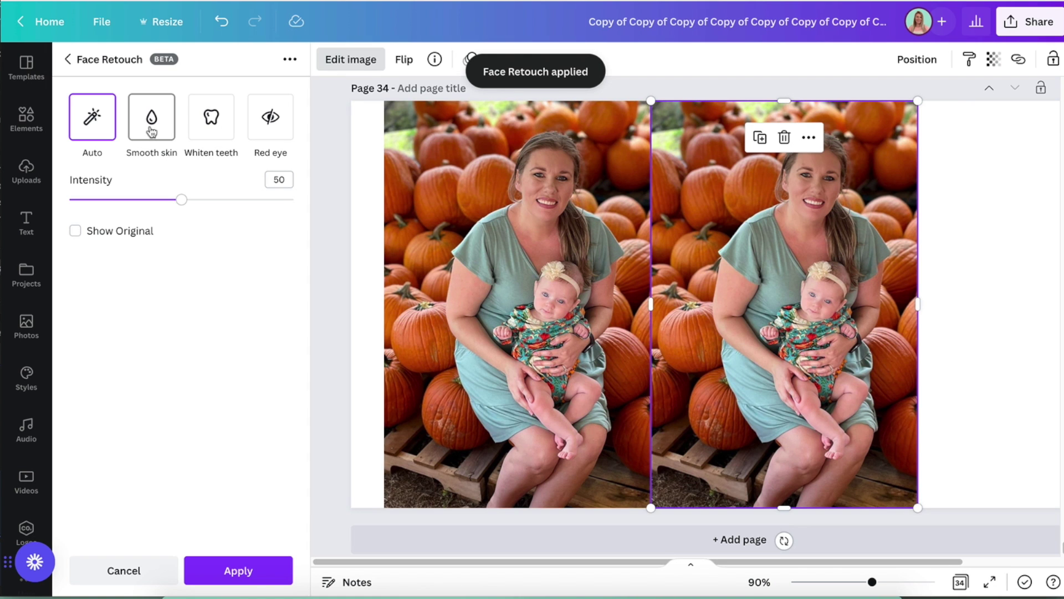
left_click(152, 131)
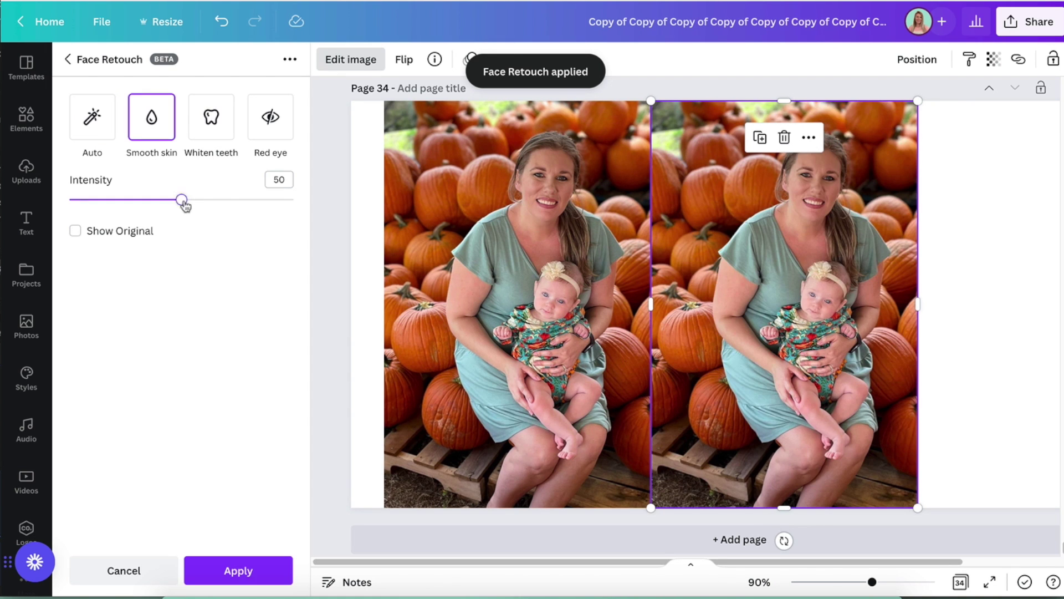
left_click_drag(182, 200, 337, 203)
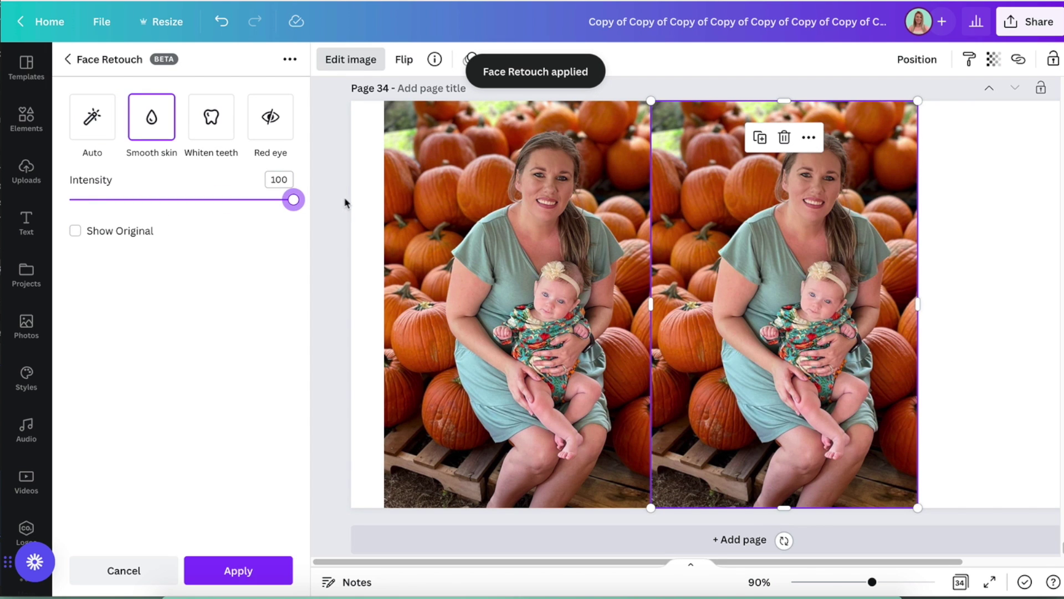
left_click(217, 136)
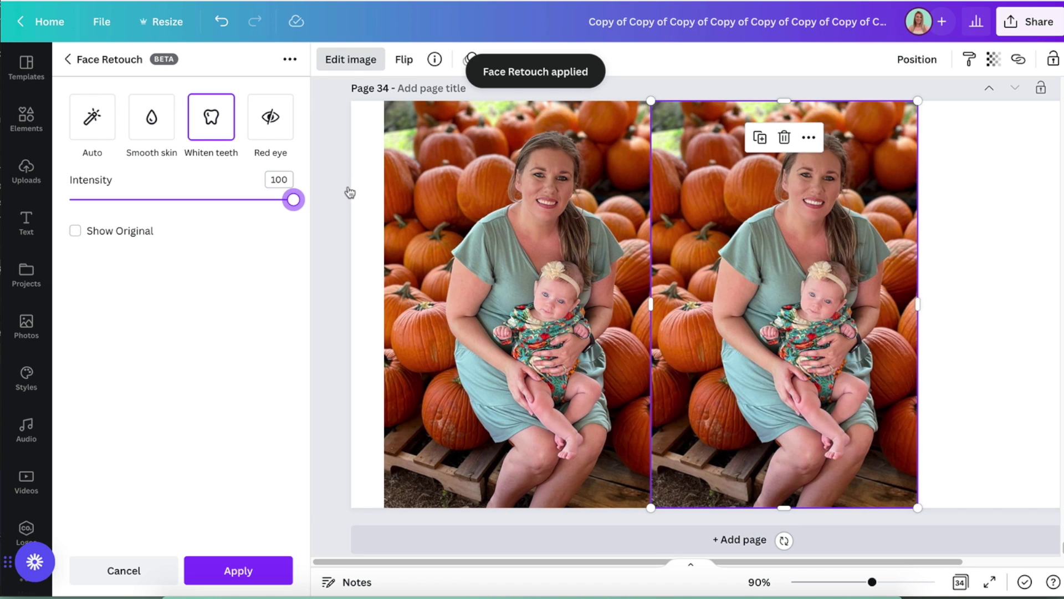
left_click(272, 127)
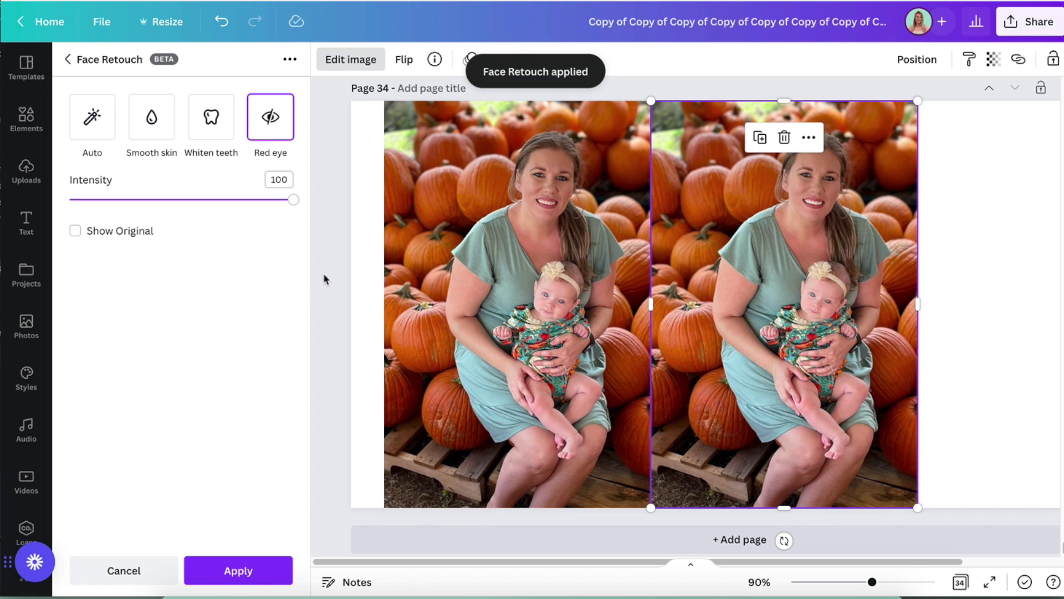
left_click(324, 278)
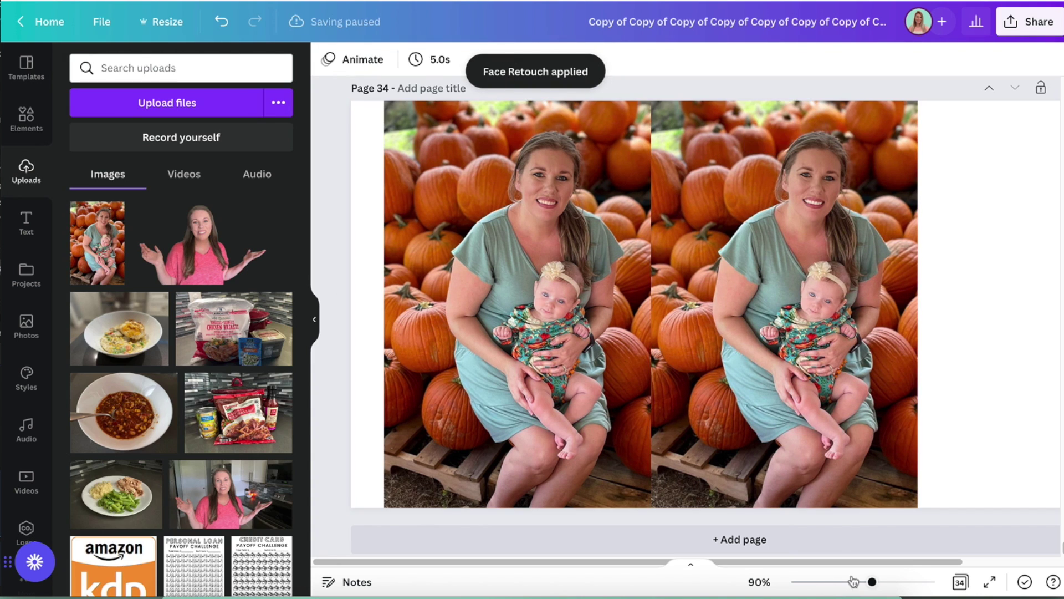
Zoom to about 145% and scroll down and back up over both pumpkin portraits.
left_click_drag(871, 581, 890, 581)
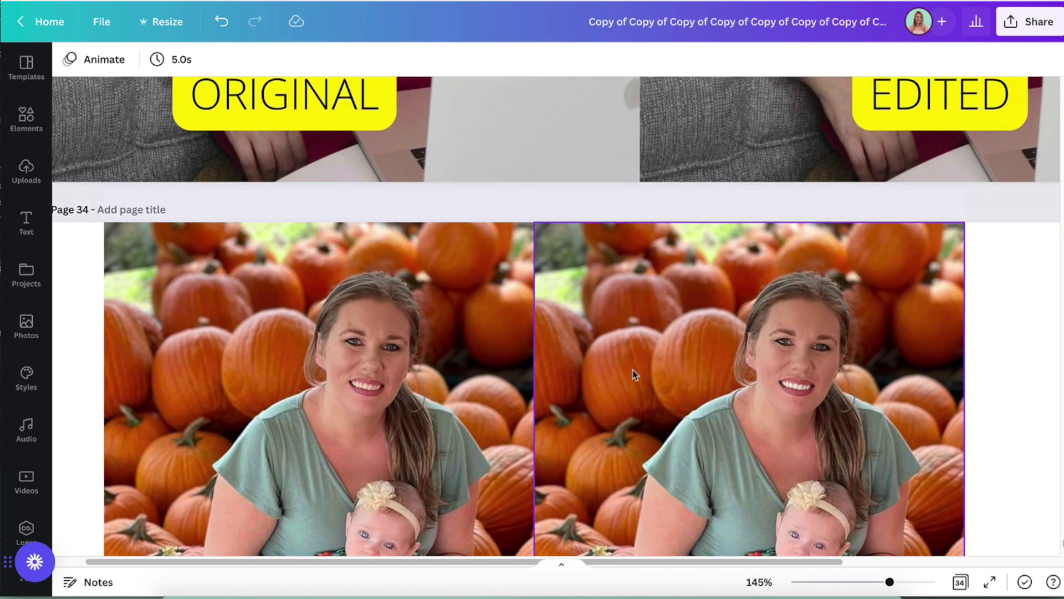
scroll(635, 375, "down", 1)
scroll(635, 375, "down", 1)
scroll(634, 374, "down", 1)
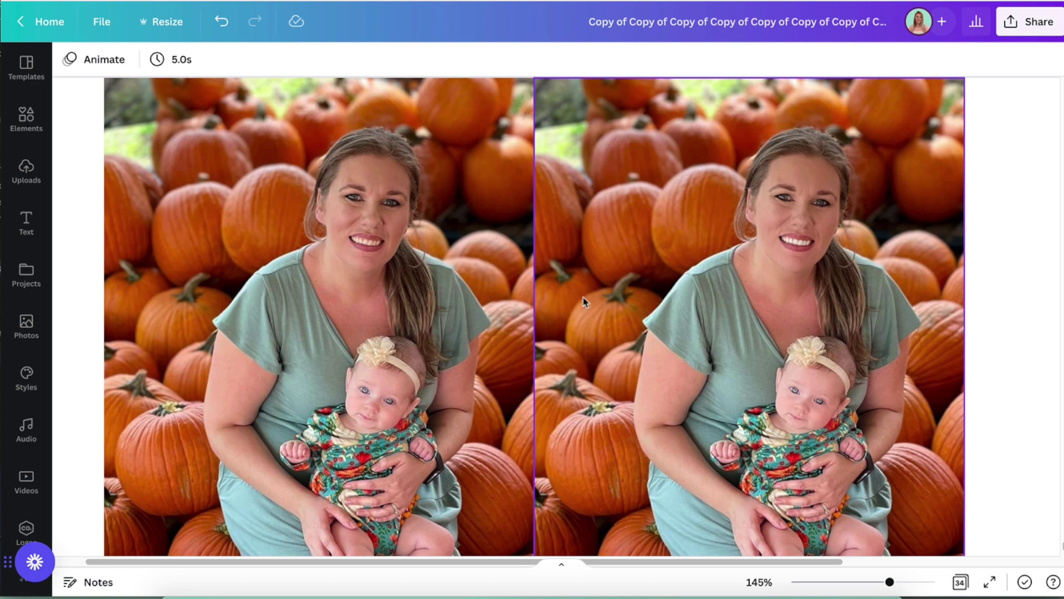
scroll(397, 381, "down", 2)
scroll(397, 381, "down", 3)
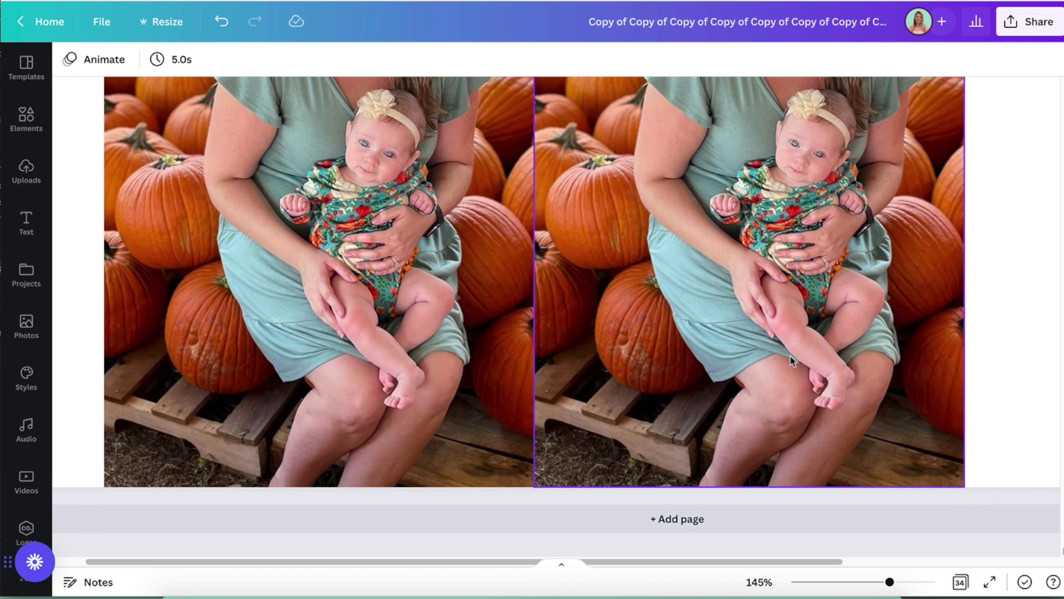
scroll(794, 360, "up", 3)
scroll(794, 361, "up", 2)
scroll(795, 360, "up", 1)
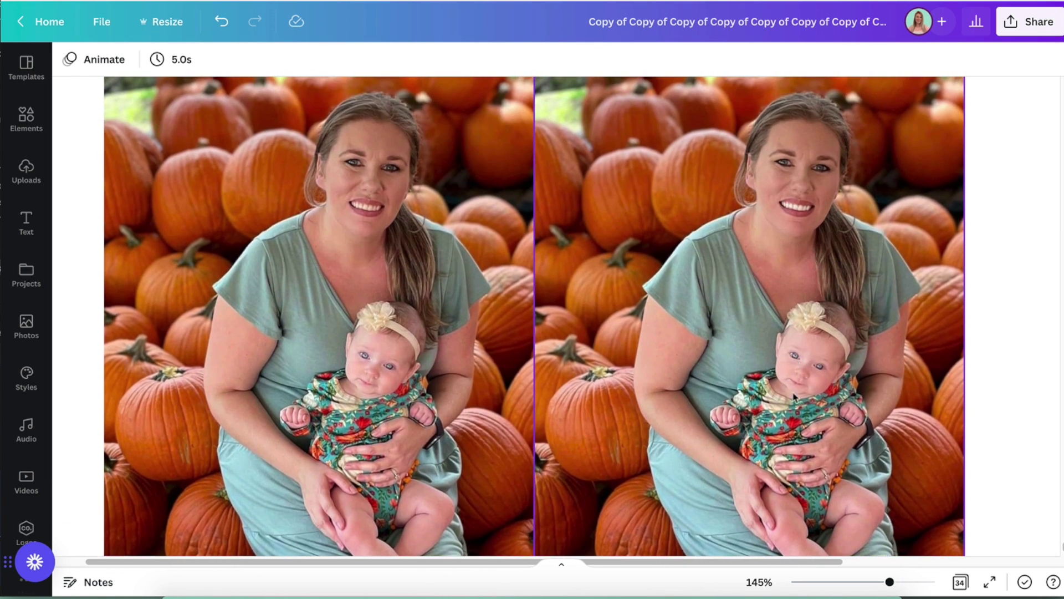
left_click_drag(890, 581, 901, 582)
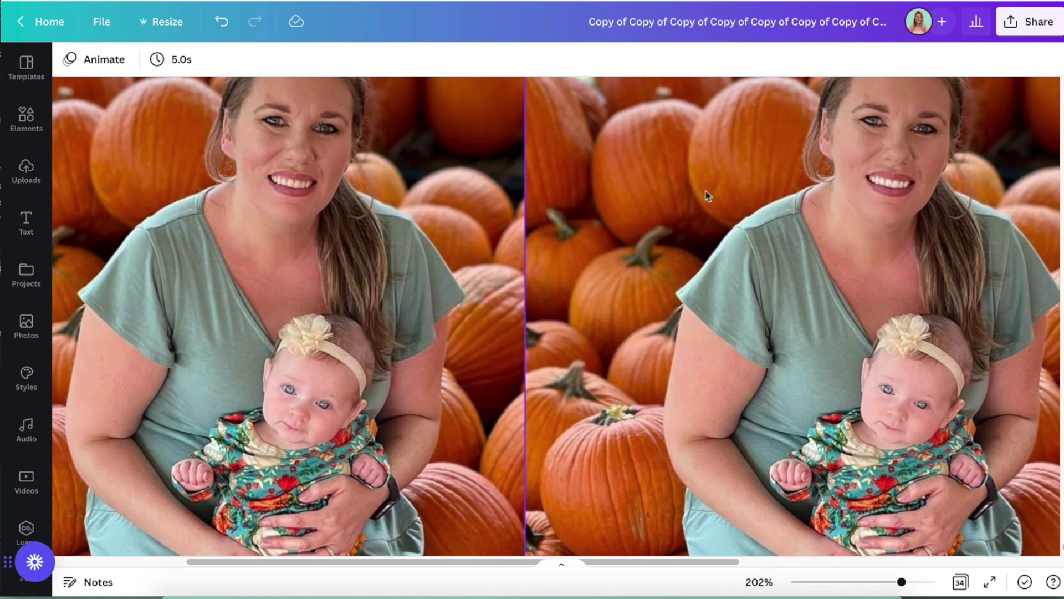
Scroll over the woman's face in both portraits at about 202% to compare skin and teeth.
scroll(583, 263, "up", 1)
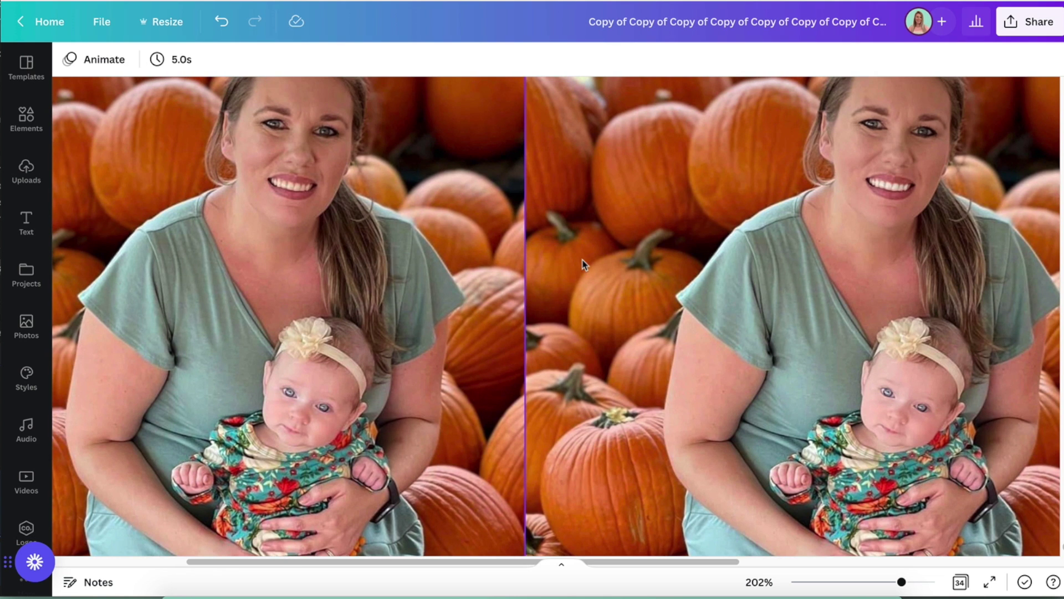
scroll(584, 263, "up", 2)
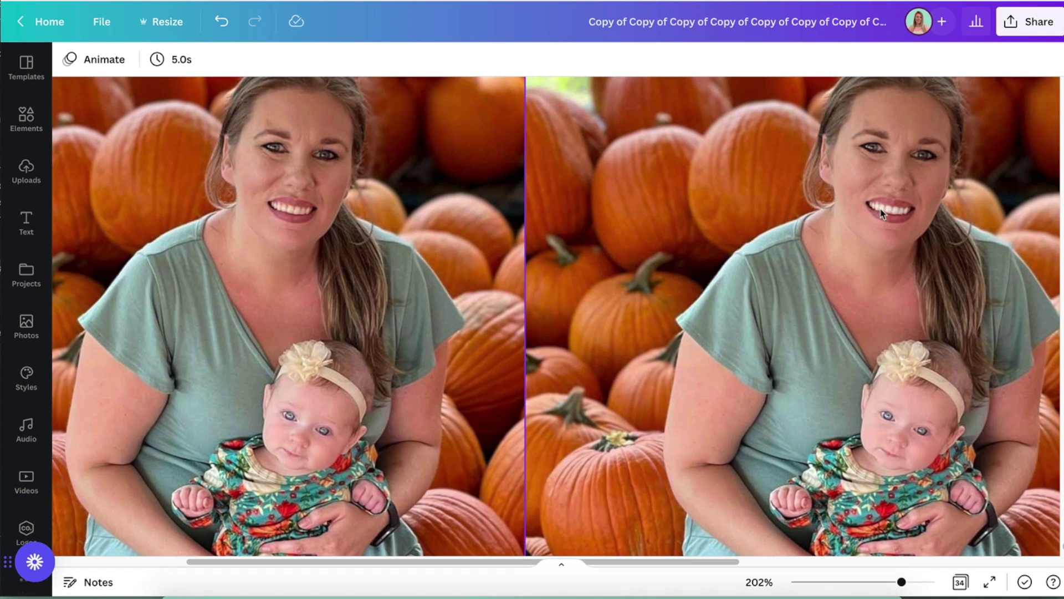
scroll(879, 259, "up", 1)
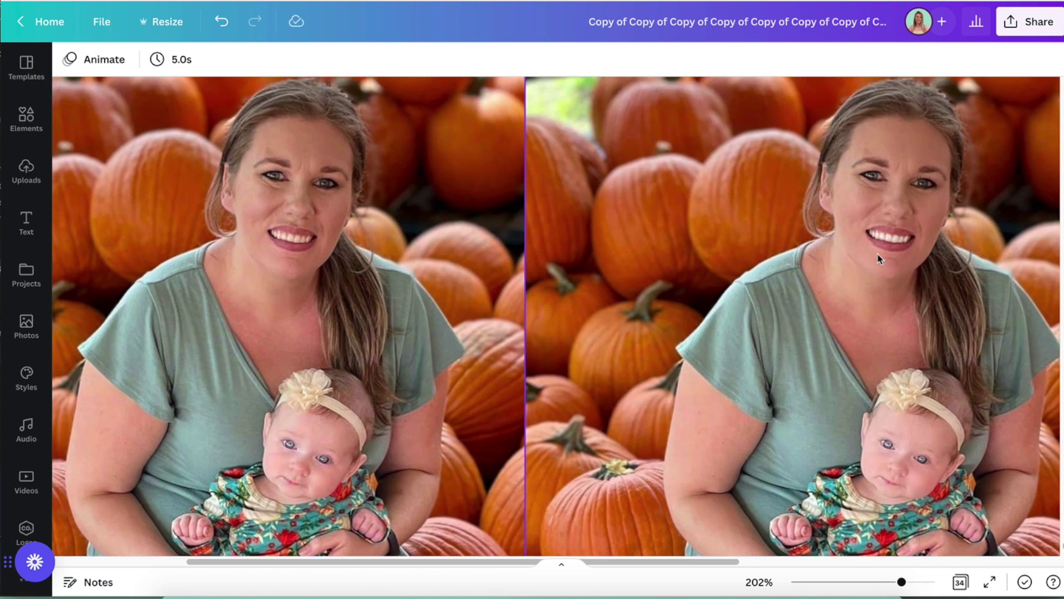
scroll(878, 258, "up", 1)
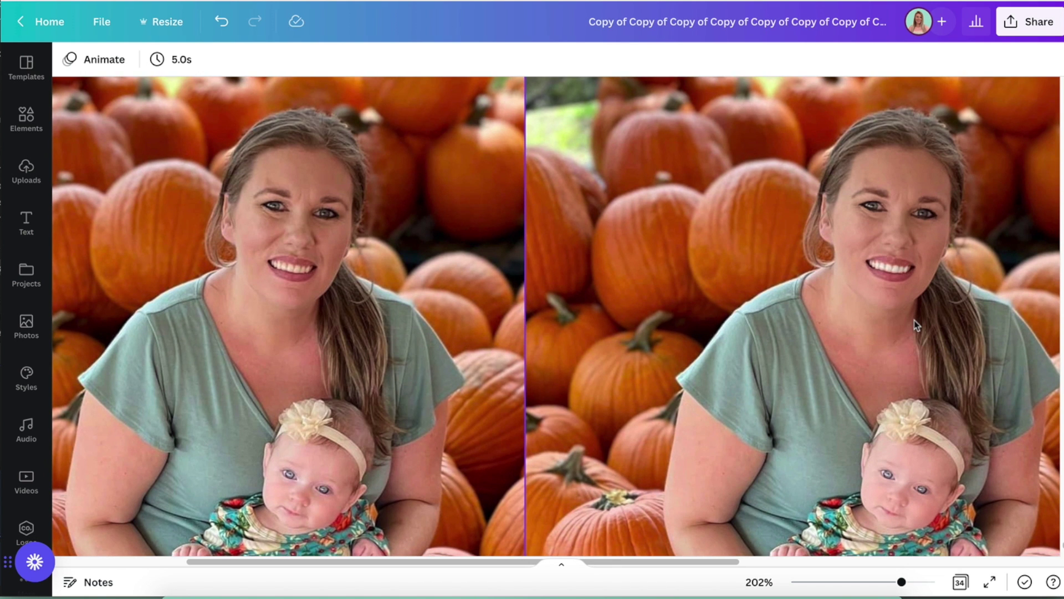
scroll(914, 324, "down", 2)
scroll(914, 324, "down", 2)
scroll(919, 327, "up", 3)
scroll(892, 443, "down", 1)
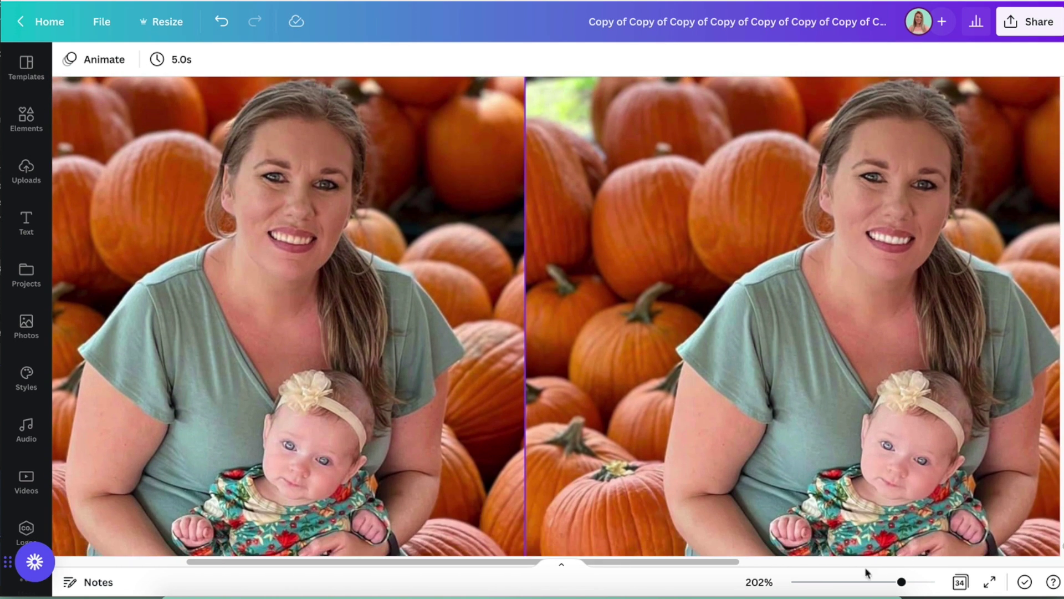